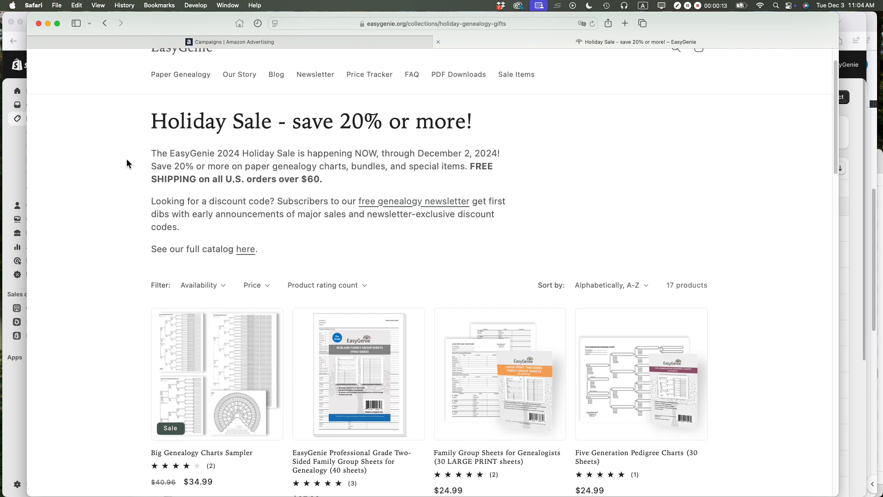
# Step: Review the Holiday Sale collection page on the storefront, including its sale description and product listings
pyautogui.moveTo(153, 154); pyautogui.dragTo(483, 177)
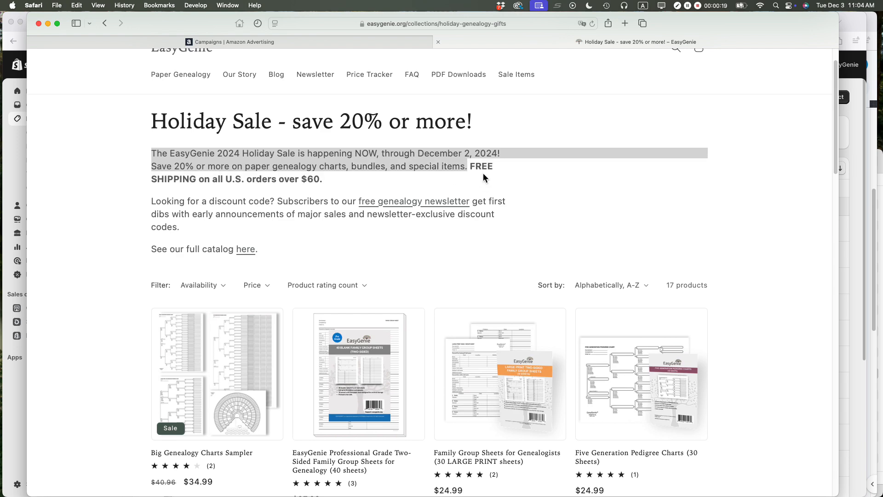
pyautogui.scroll(-2, 395, 239)
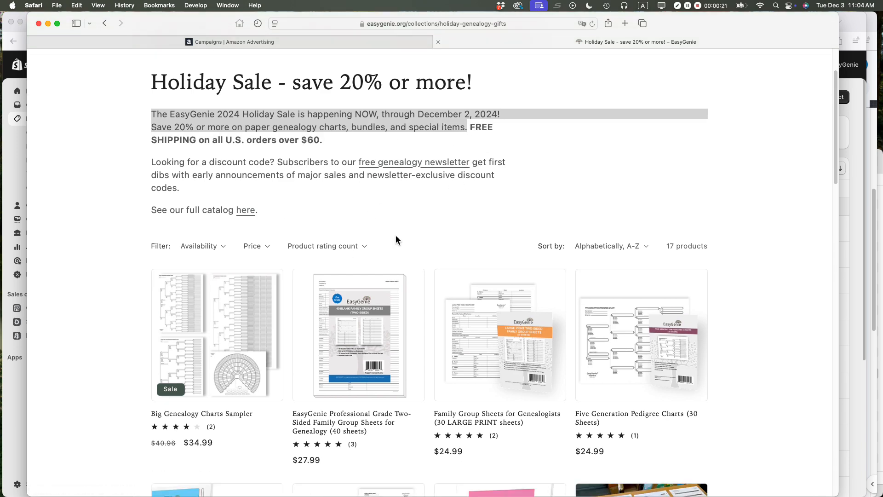
pyautogui.scroll(-5, 395, 239)
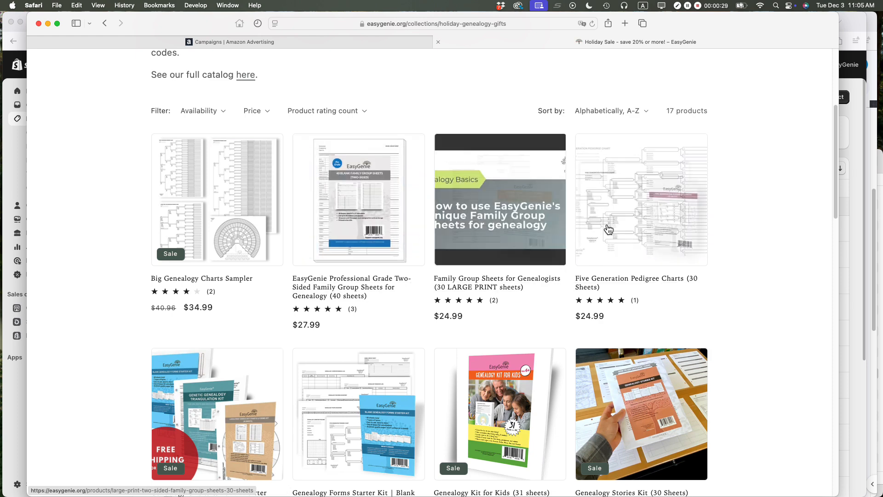
pyautogui.scroll(5, 736, 260)
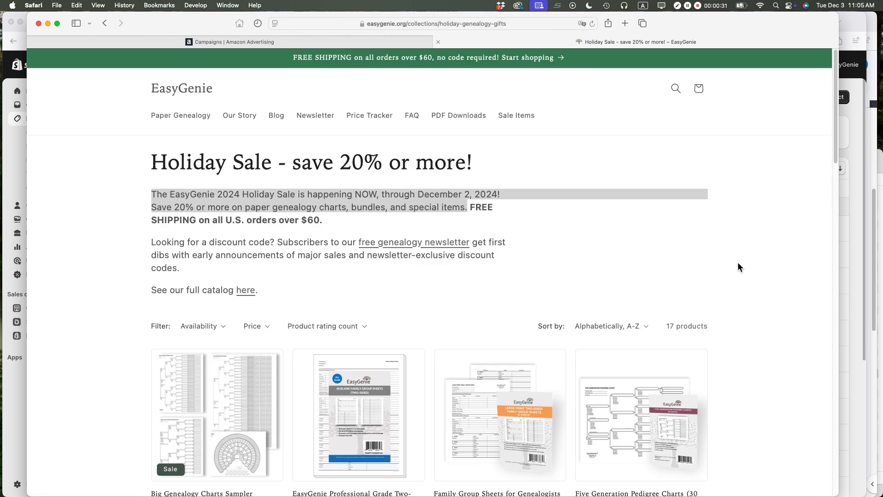
pyautogui.click(224, 191)
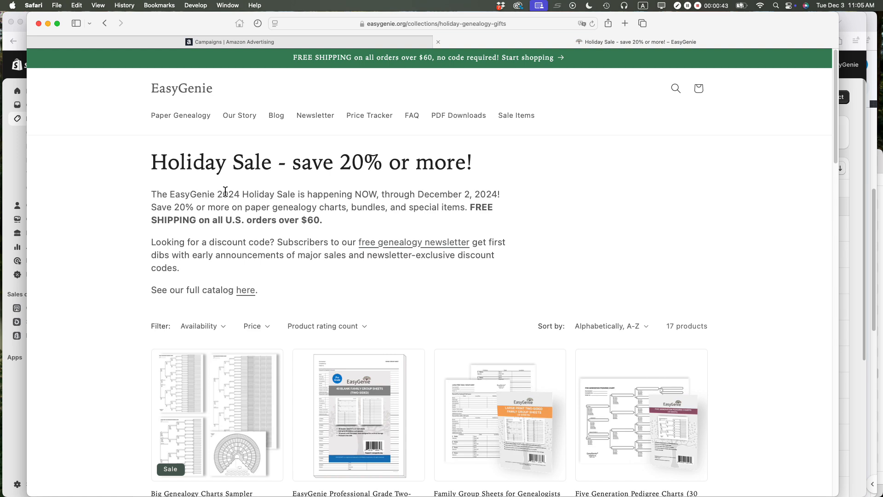
# Step: Switch to the Shopify admin in Firefox and open the "Holiday Sale - save 20% or more!" collection for editing
pyautogui.press('super+Tab')
pyautogui.press('super+Tab')
pyautogui.press('super+Tab')
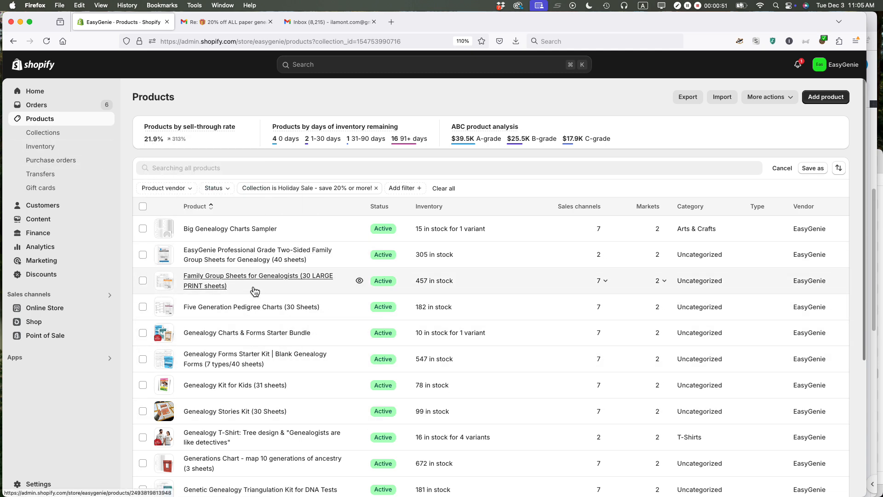
pyautogui.click(53, 135)
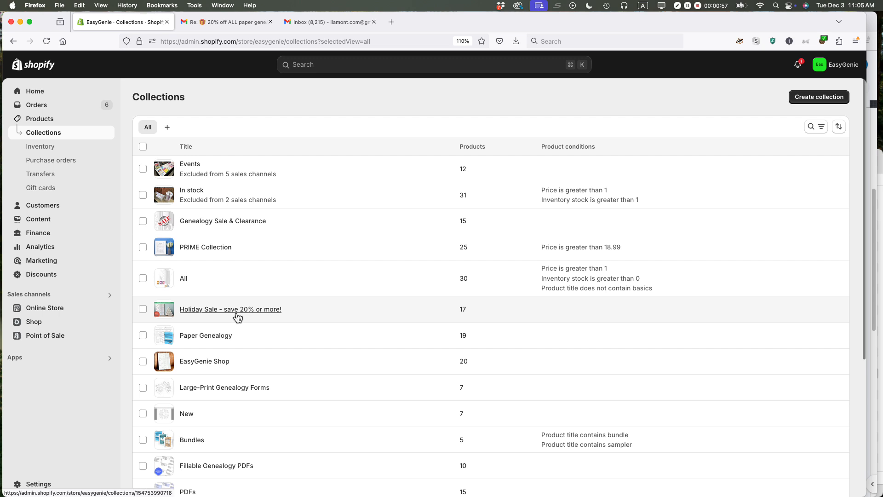
pyautogui.click(219, 317)
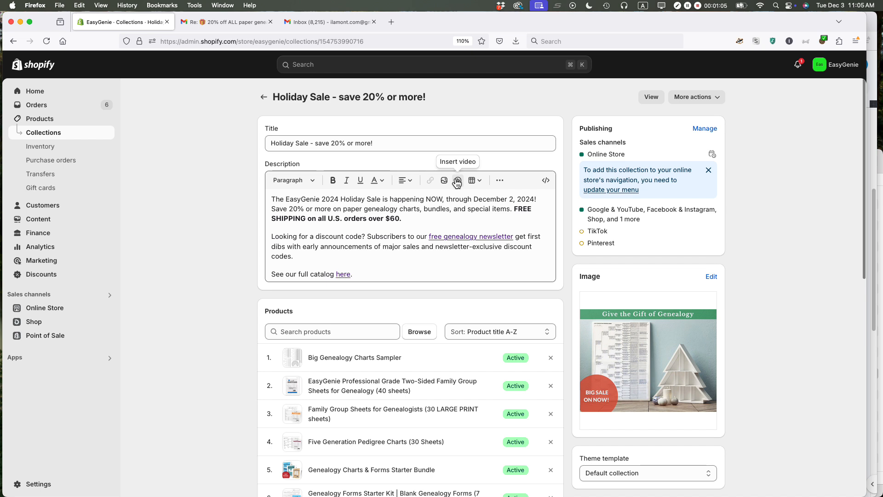
# Step: Shorten the collection title to "Holiday Sale" and save the collection
pyautogui.click(309, 143)
pyautogui.press('super+shift+Left')
pyautogui.press('super+shift+Right')
pyautogui.press('BackSpace')
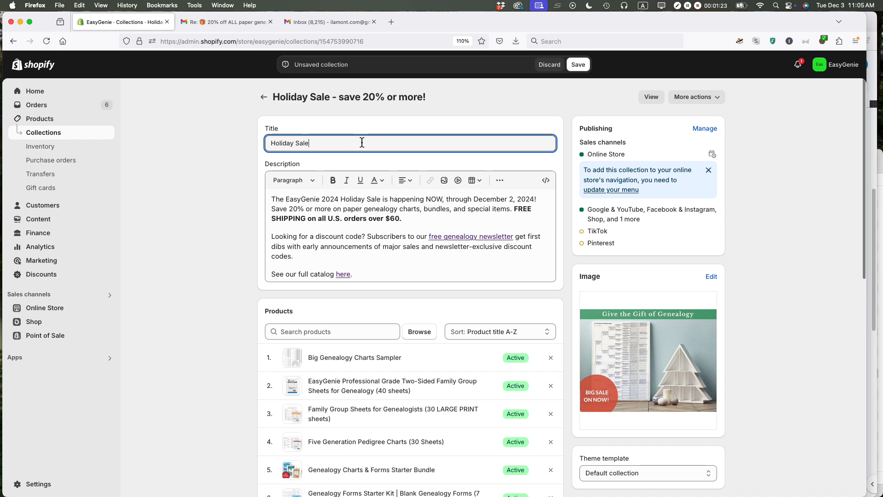
pyautogui.click(579, 65)
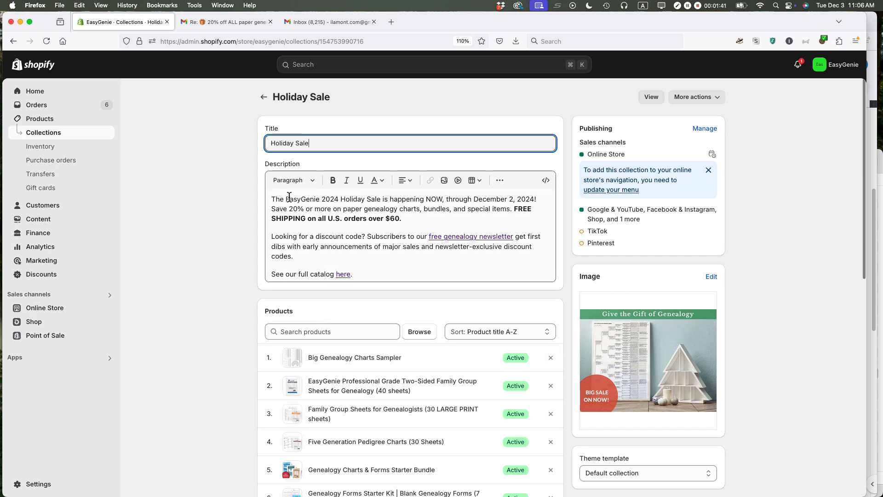
# Step: Edit the description's opening sentence to read "The EasyGenie Holiday Sale is over!", without the year and sale dates
pyautogui.moveTo(272, 202); pyautogui.dragTo(394, 203)
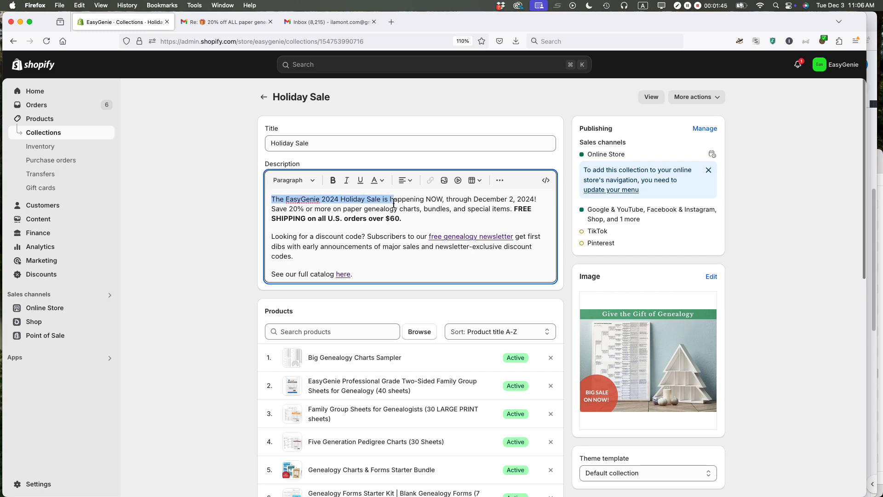
pyautogui.click(340, 201)
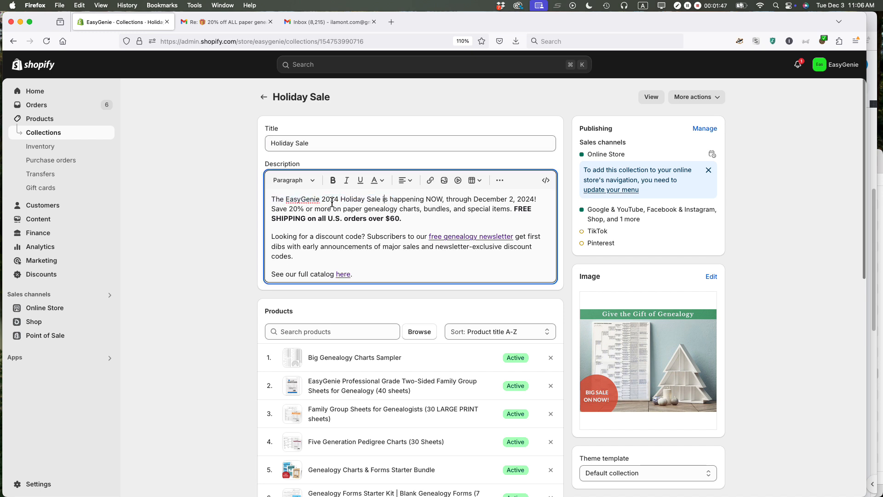
pyautogui.doubleClick(327, 199)
pyautogui.press('BackSpace')
pyautogui.moveTo(369, 198); pyautogui.dragTo(515, 200)
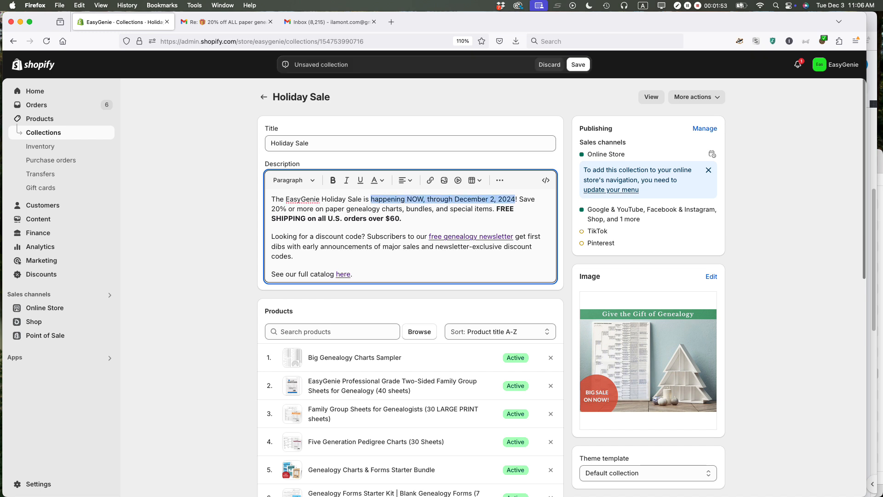
pyautogui.write('over')
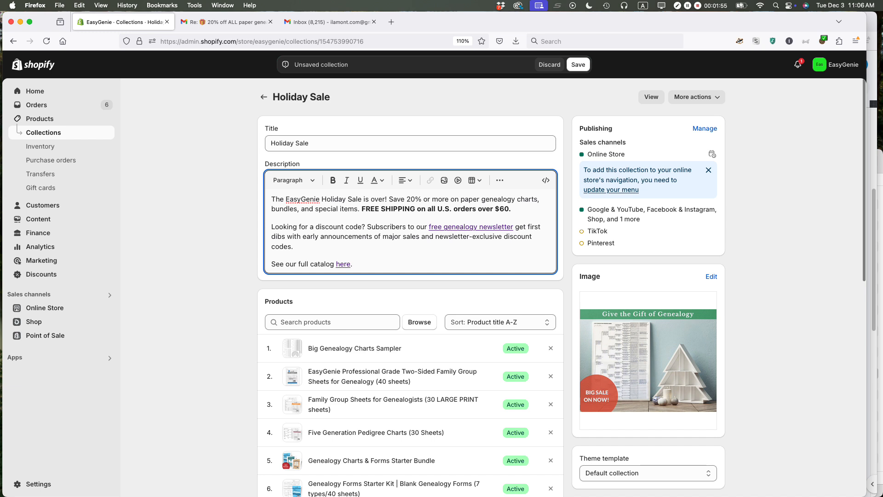
# Step: Delete the "Save 20% or more" and "FREE SHIPPING" sentences from the description's first paragraph
pyautogui.hotkey('shift', 'Down')
pyautogui.hotkey('alt', 'shift', 'Left')
pyautogui.hotkey('alt', 'shift', 'Left')
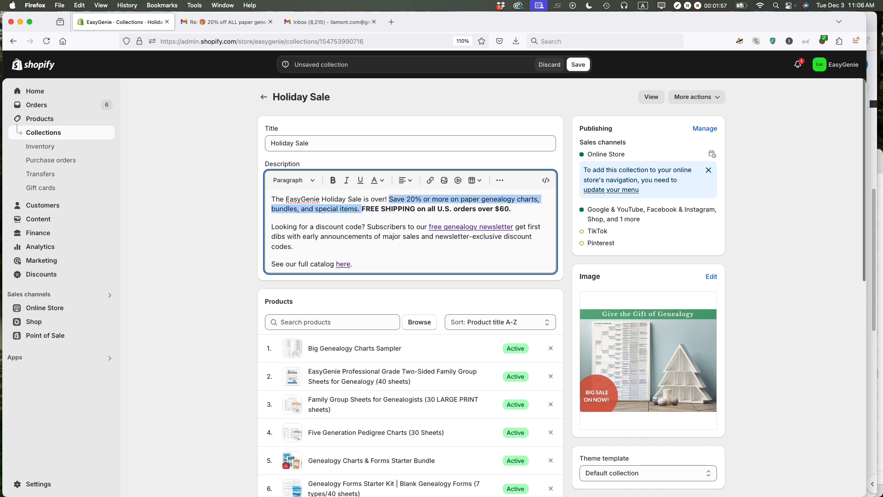
pyautogui.press('BackSpace')
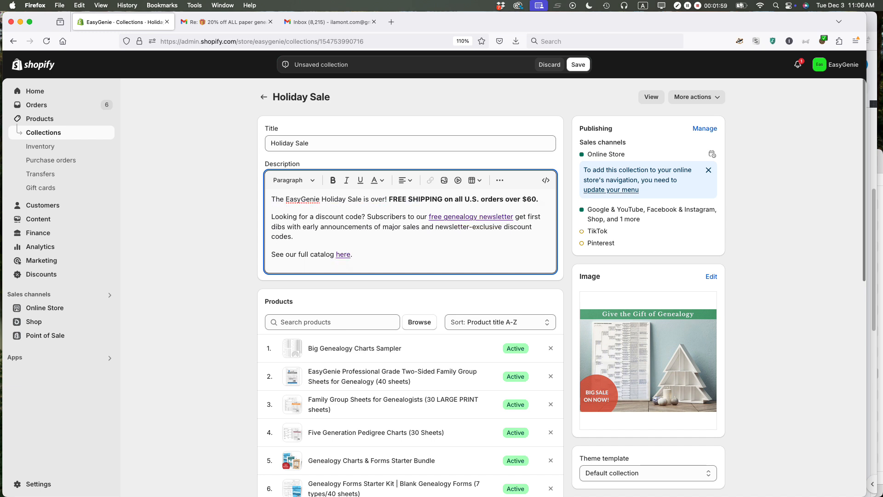
pyautogui.hotkey('alt', 'shift', 'Right')
pyautogui.hotkey('alt', 'shift', 'Right')
pyautogui.hotkey('alt', 'shift', 'Right')
pyautogui.hotkey('alt', 'shift', 'Right')
pyautogui.hotkey('alt', 'shift', 'Right')
pyautogui.hotkey('alt', 'shift', 'Right')
pyautogui.hotkey('alt', 'shift', 'Right')
pyautogui.hotkey('alt', 'shift', 'Right')
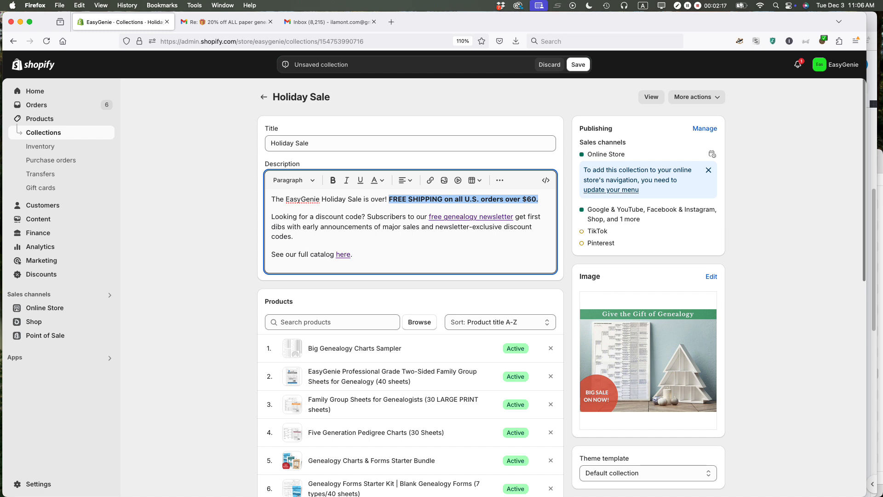
pyautogui.press('BackSpace')
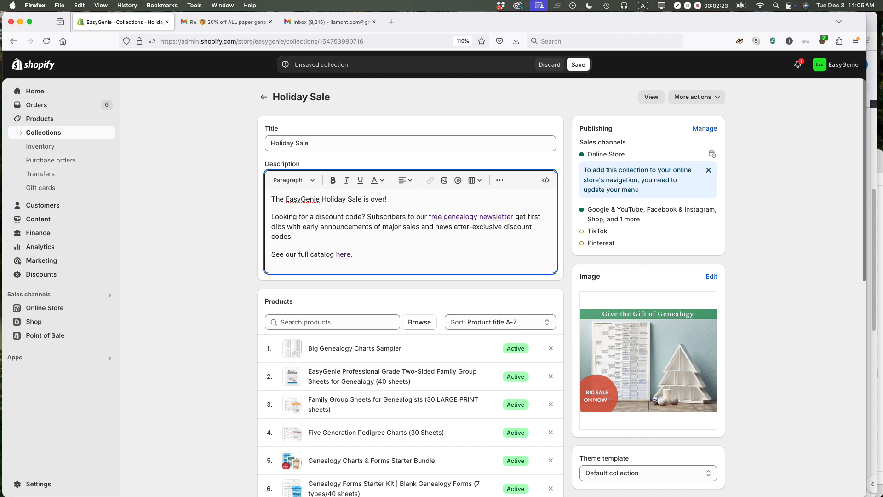
# Step: Replace the exclamation mark after "over" with a period and add "Check in again later for holiday deals."
pyautogui.hotkey('shift', 'Left')
pyautogui.write('. Check in again')
pyautogui.write(' nex')
pyautogui.press('BackSpace')
pyautogui.press('BackSpace')
pyautogui.press('BackSpace')
pyautogui.write('later for holiday deals.')
# Step: Remove the bold formatting from "later for holiday deals." in the description
pyautogui.hotkey('alt', 'shift', 'Left')
pyautogui.hotkey('alt', 'shift', 'Left')
pyautogui.hotkey('alt', 'shift', 'Left')
pyautogui.hotkey('alt', 'shift', 'Left')
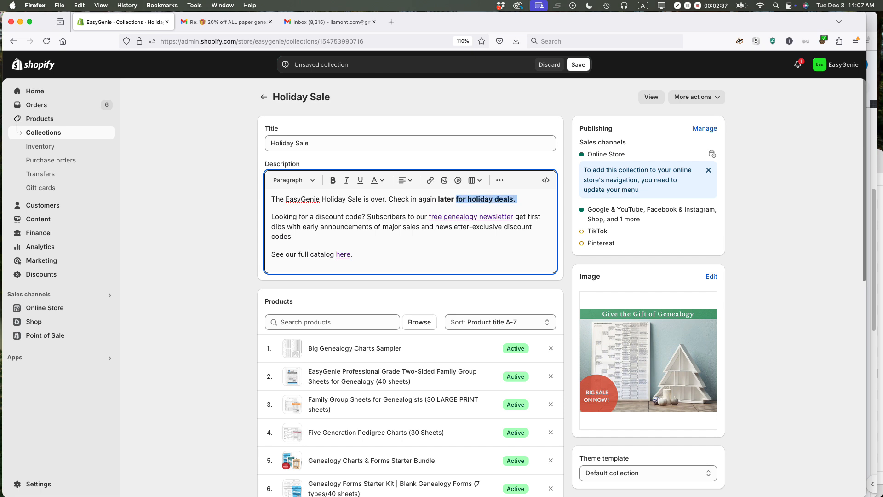
pyautogui.click(333, 181)
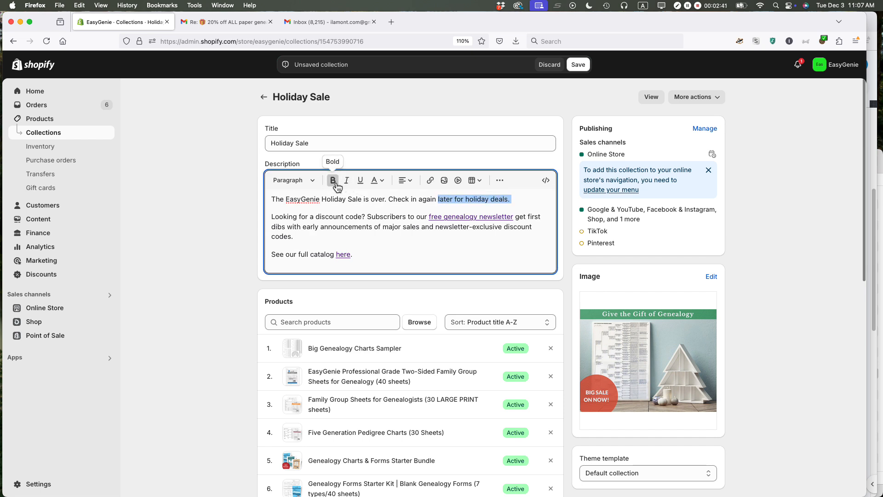
pyautogui.click(367, 221)
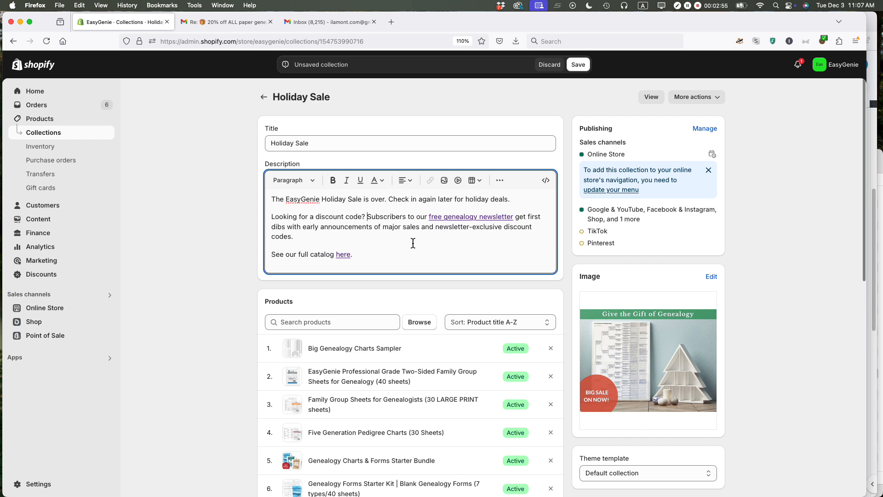
# Step: Add the sentence "See all sale and clearance items here." after the full catalog sentence in the description
pyautogui.click(370, 256)
pyautogui.write('See sale and clearance items here.')
pyautogui.click(369, 255)
pyautogui.write('all')
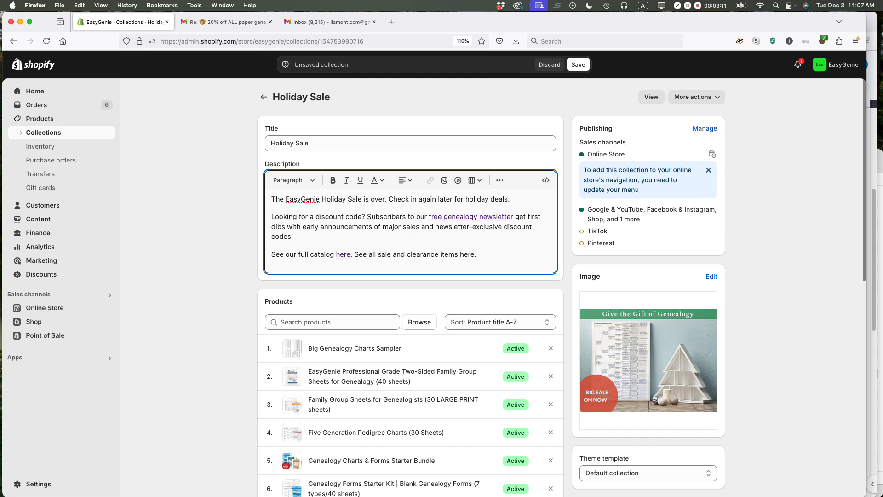
# Step: Select "sale and clearance items here." in the description and start inserting a link on it
pyautogui.hotkey('alt', 'shift', 'Right')
pyautogui.hotkey('alt', 'shift', 'Right')
pyautogui.hotkey('alt', 'shift', 'Right')
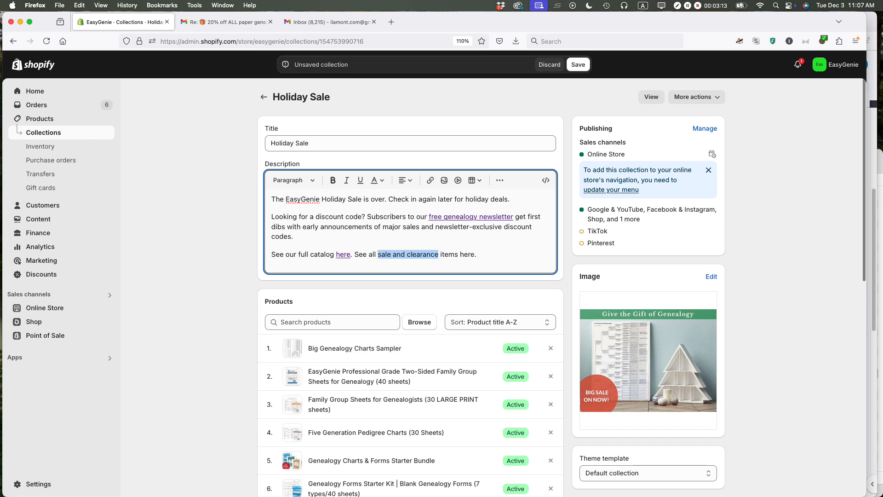
pyautogui.press('super+shift+Right')
pyautogui.click(431, 180)
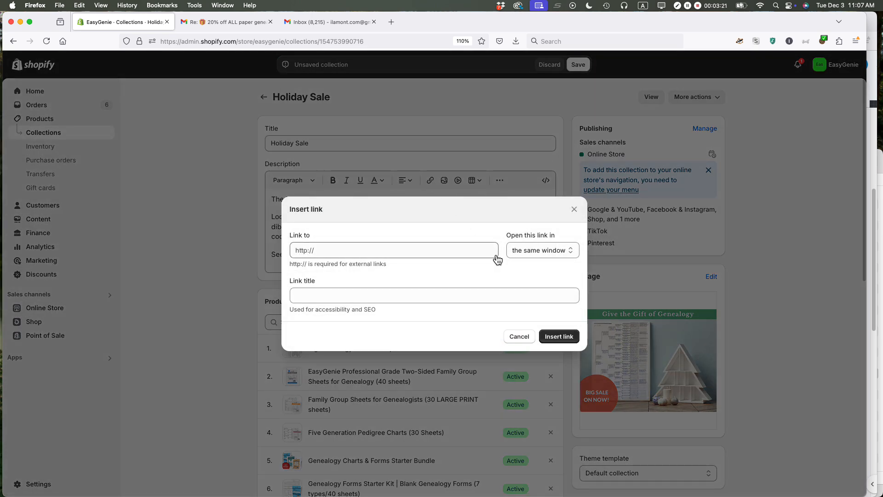
# Step: Switch to the storefront in Safari, open the Sale Items page and copy its URL
pyautogui.press('super+Tab')
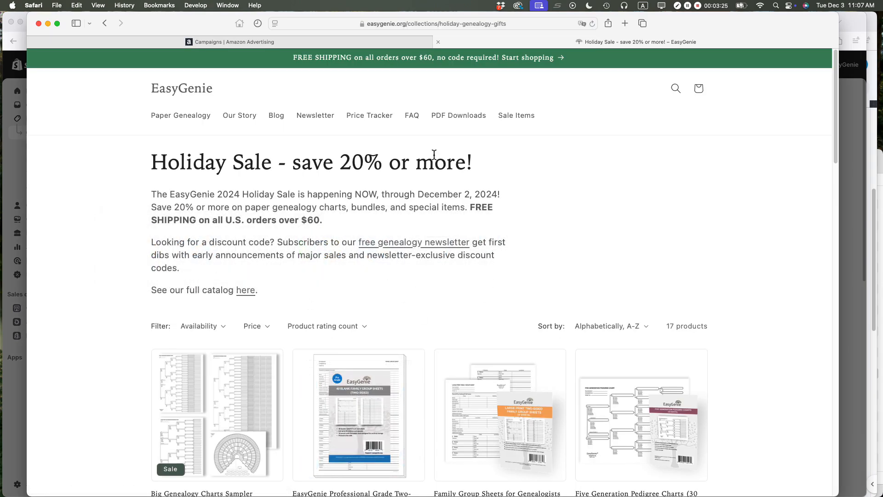
pyautogui.click(511, 117)
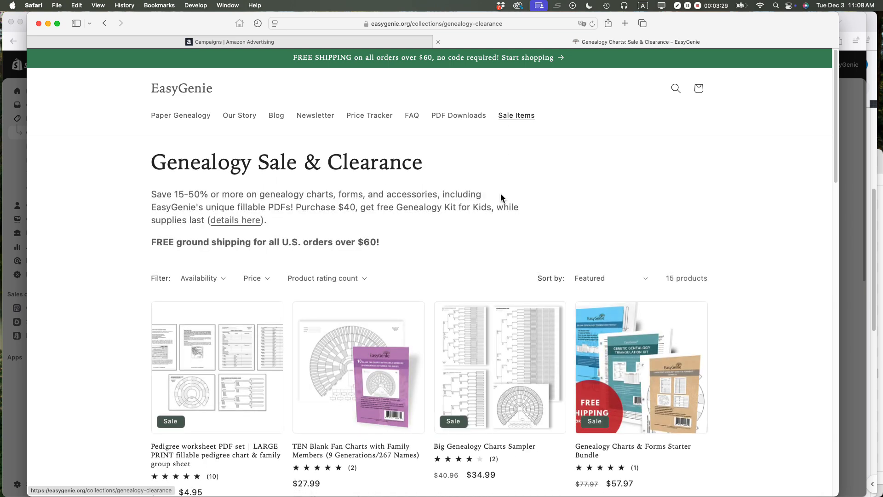
pyautogui.scroll(-3, 478, 276)
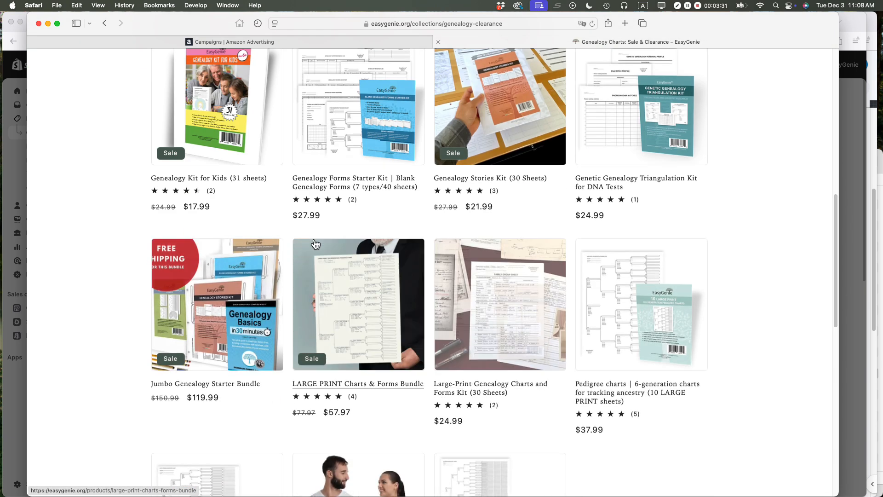
pyautogui.scroll(10, 462, 294)
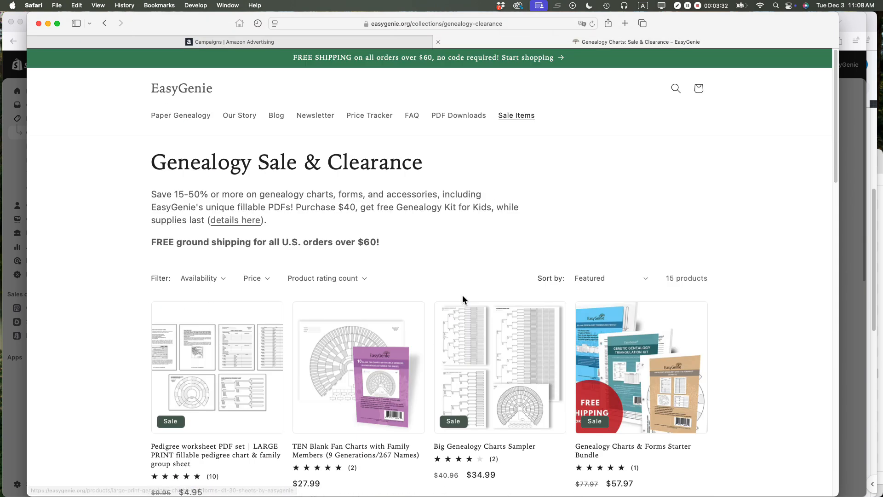
pyautogui.click(448, 26)
pyautogui.press('super+c')
pyautogui.press('super+Tab')
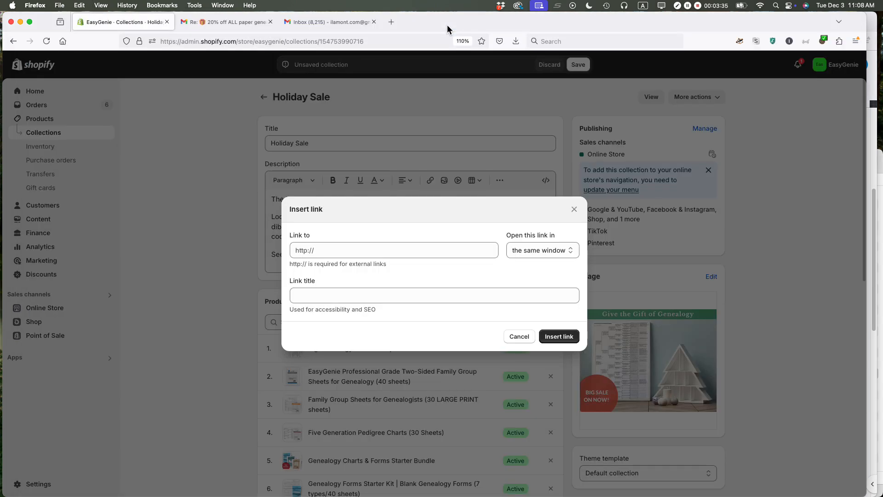
pyautogui.click(351, 253)
pyautogui.press('super+v')
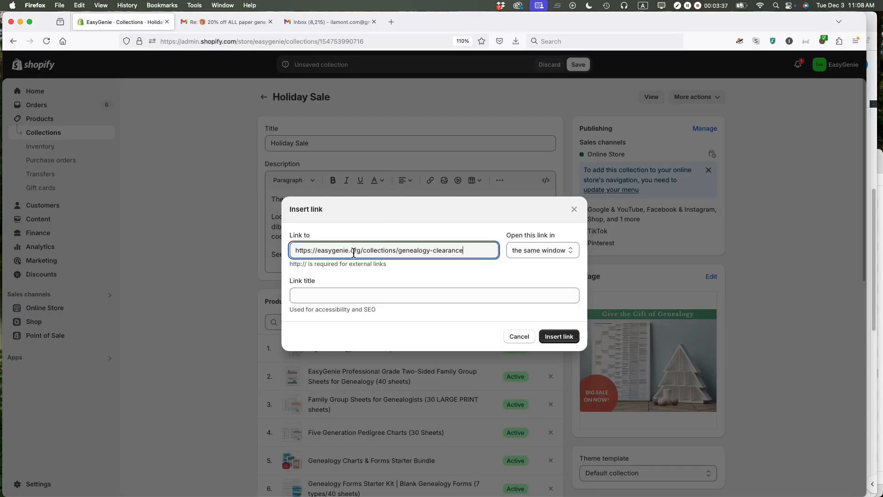
pyautogui.click(557, 339)
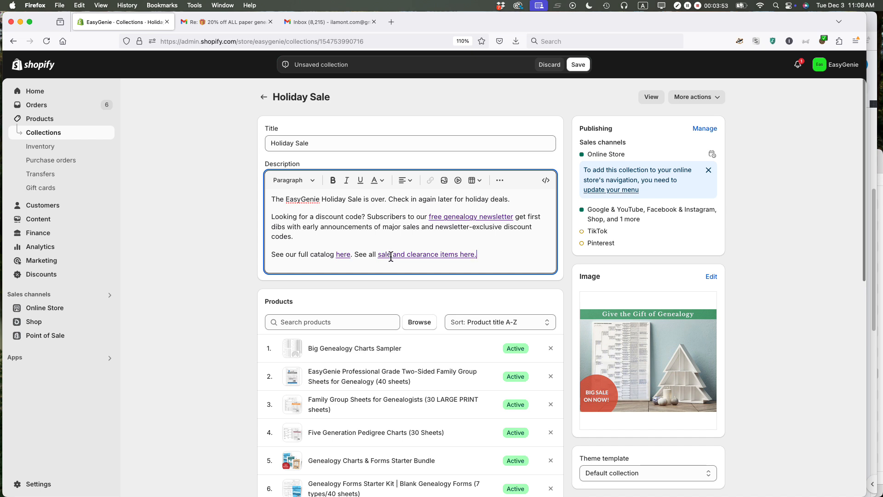
pyautogui.click(578, 64)
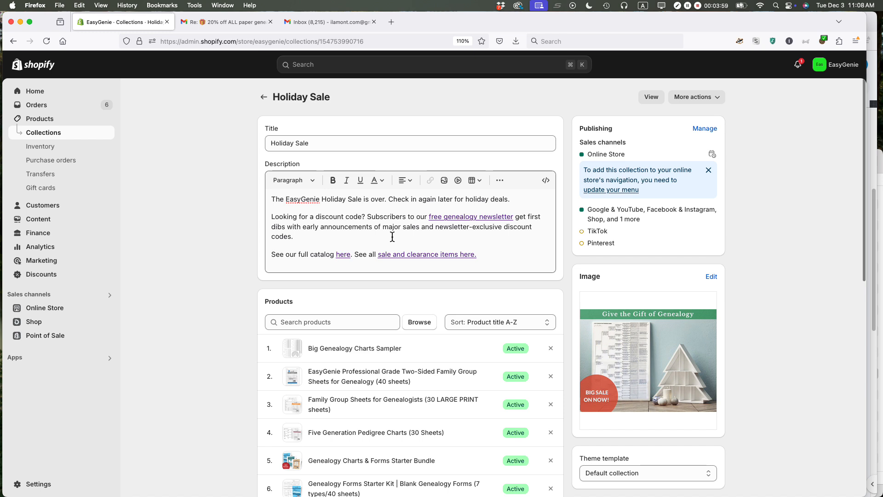
# Step: Check the Holiday Sale collection's product list, and look over the Genealogy Sale & Clearance page on the storefront in Safari
pyautogui.scroll(-3, 195, 221)
pyautogui.scroll(-1, 195, 219)
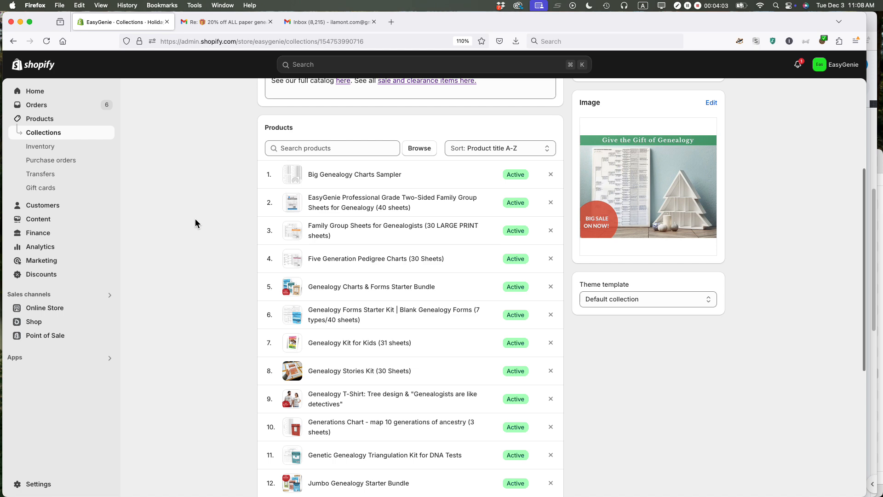
pyautogui.press('super+Tab')
pyautogui.scroll(-5, 432, 296)
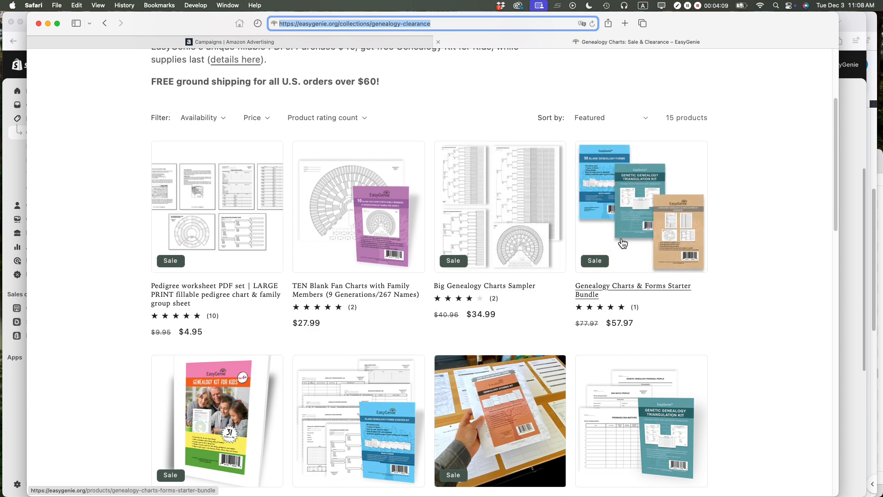
pyautogui.scroll(5, 622, 243)
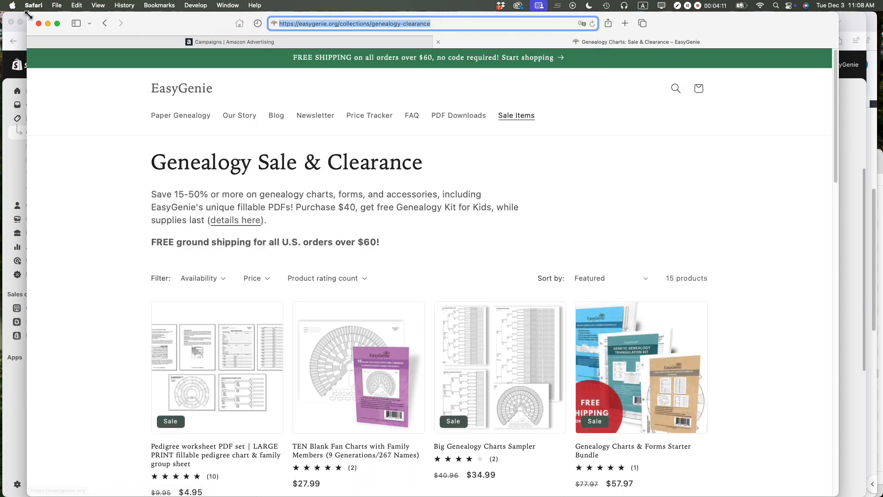
# Step: Return to the Holiday Sale collection page on the storefront and examine which of its products have sale prices
pyautogui.click(107, 23)
pyautogui.scroll(-5, 487, 285)
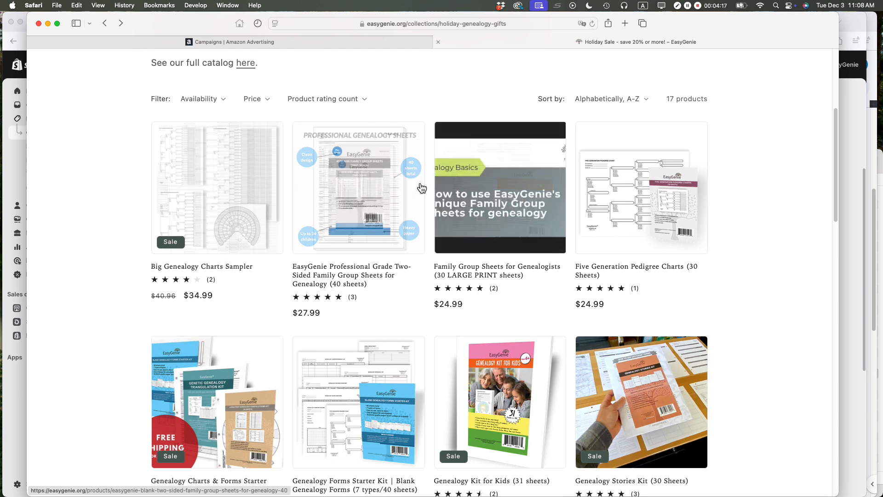
pyautogui.scroll(-3, 653, 248)
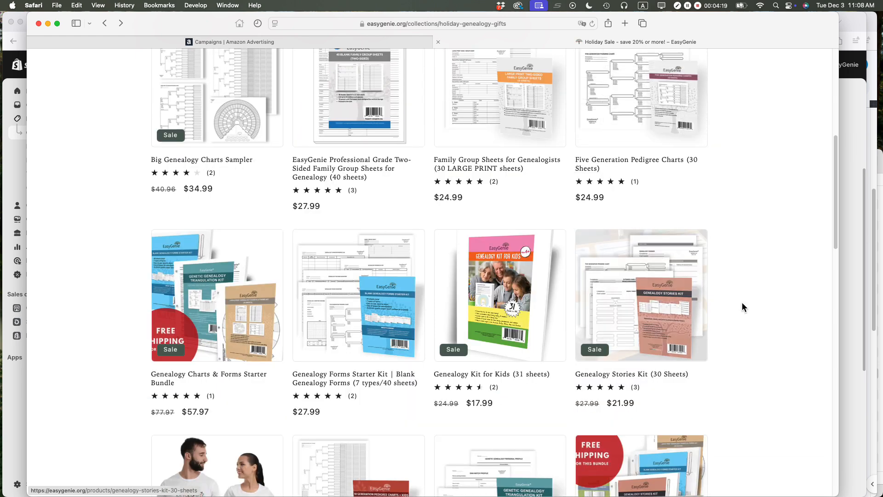
pyautogui.scroll(-5, 751, 314)
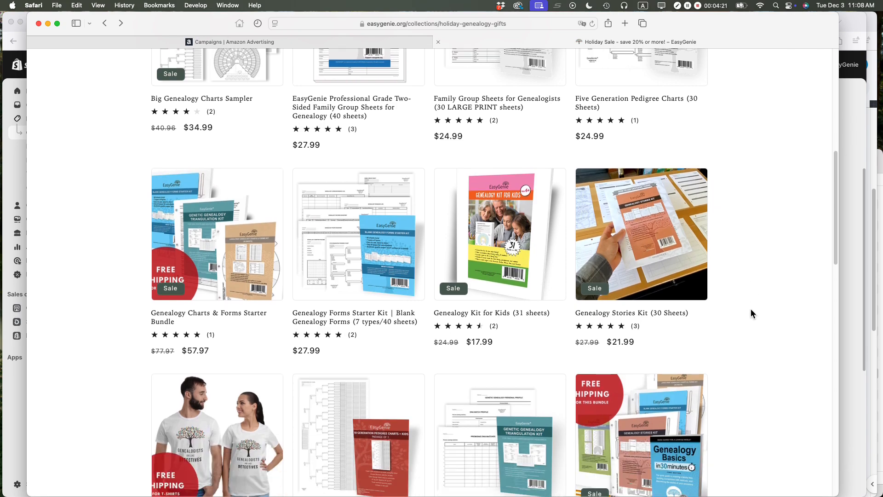
pyautogui.scroll(-10, 750, 313)
pyautogui.scroll(7, 751, 312)
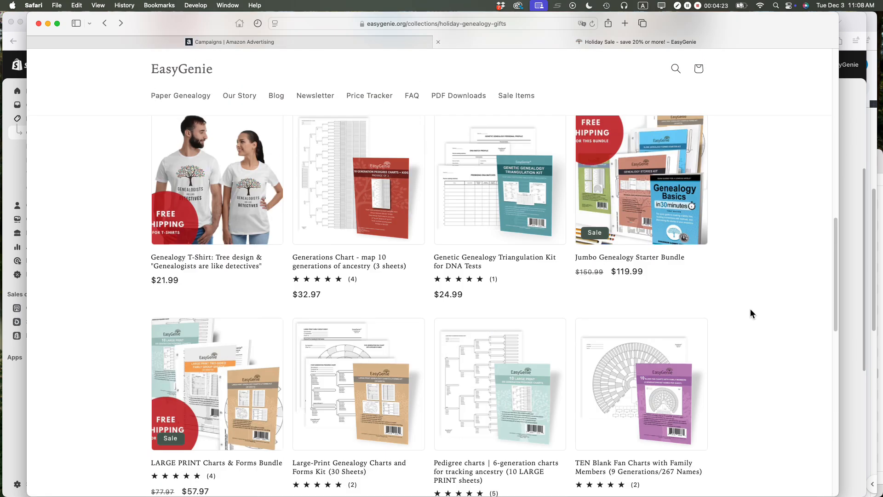
pyautogui.scroll(-1, 751, 312)
pyautogui.scroll(5, 477, 99)
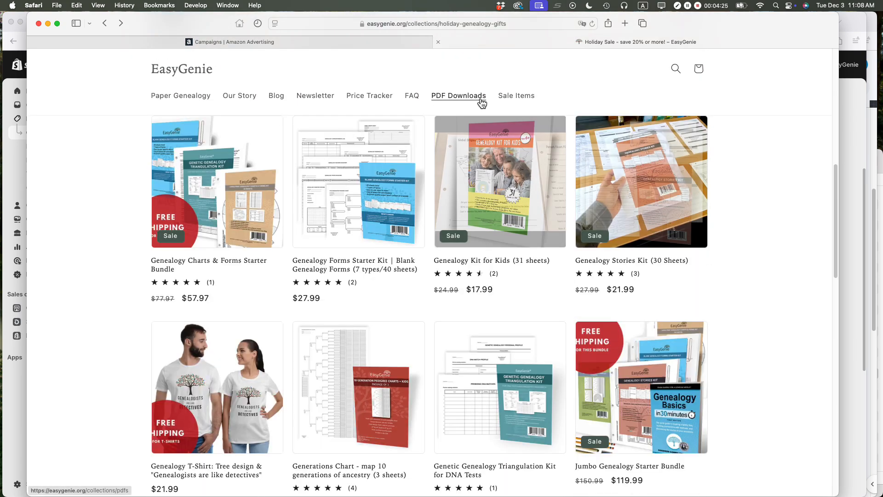
# Step: Back in the Shopify admin, remove both Family Group Sheets products, Five Generation Pedigree Charts, Genealogy Forms Starter Kit and Genealogy Stories Kit from the collection
pyautogui.press('super+Tab')
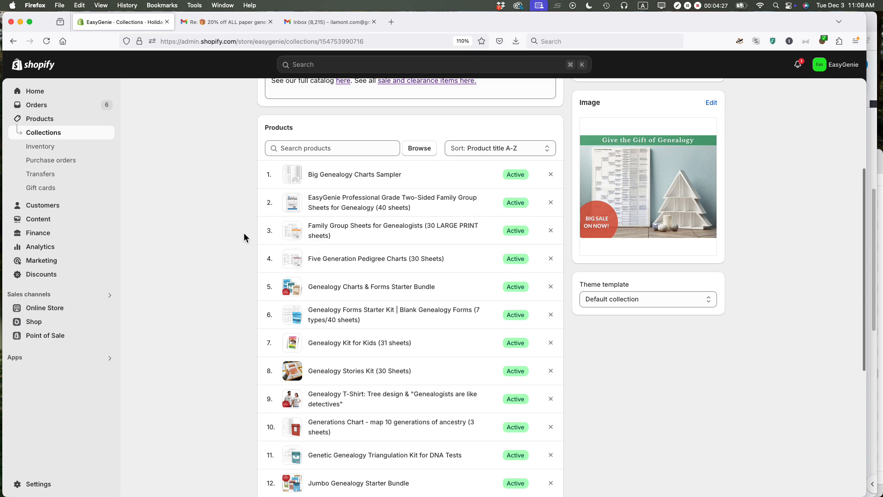
pyautogui.click(552, 207)
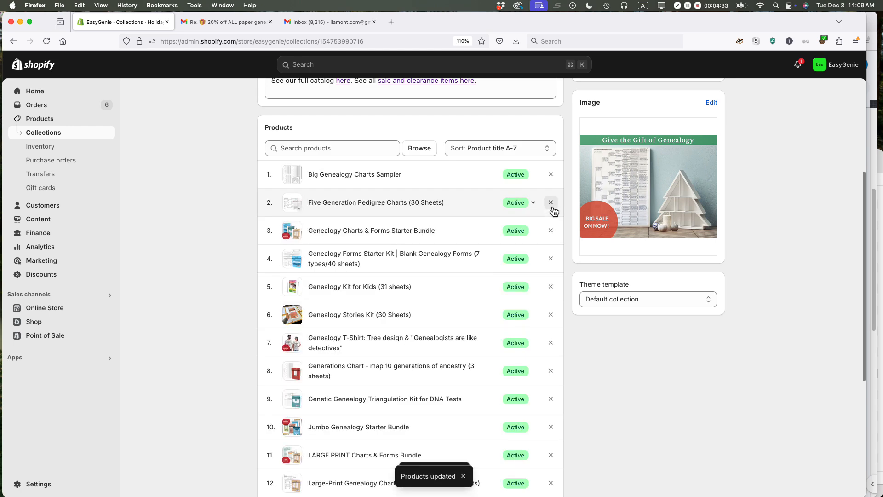
pyautogui.click(553, 207)
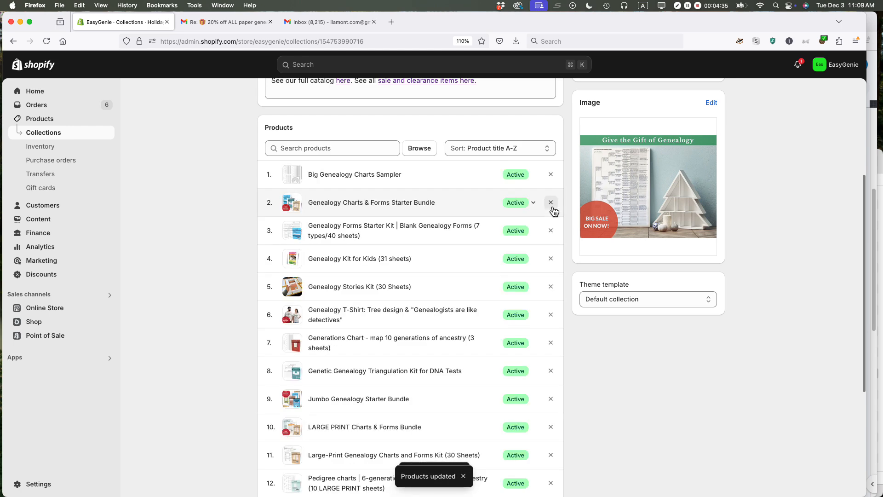
pyautogui.click(551, 233)
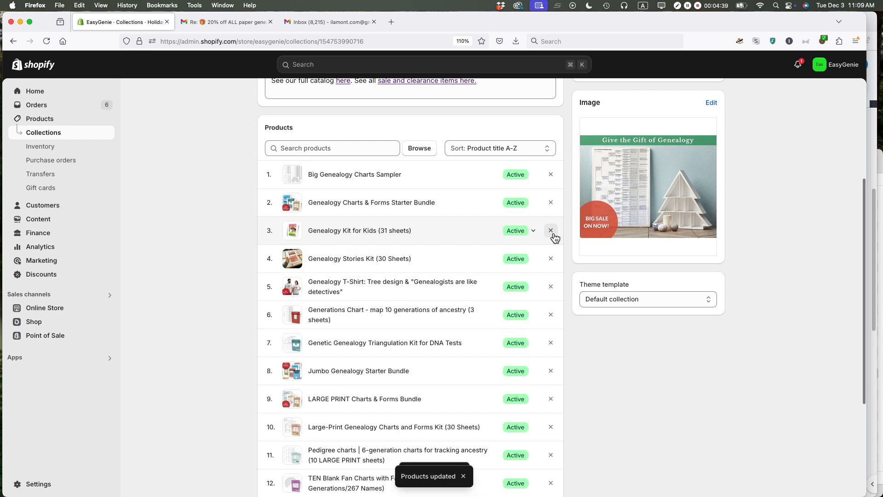
pyautogui.click(551, 261)
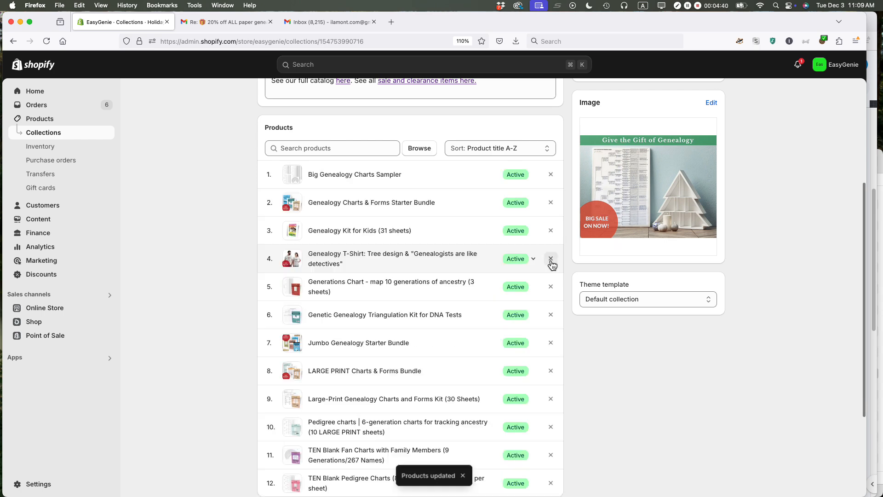
# Step: Remove the Generations Chart, Triangulation Kit, Large-Print Charts and Forms Kit, 6-generation Pedigree charts, TEN Blank Fan Charts and TEN Blank Pedigree Charts from the collection
pyautogui.click(552, 288)
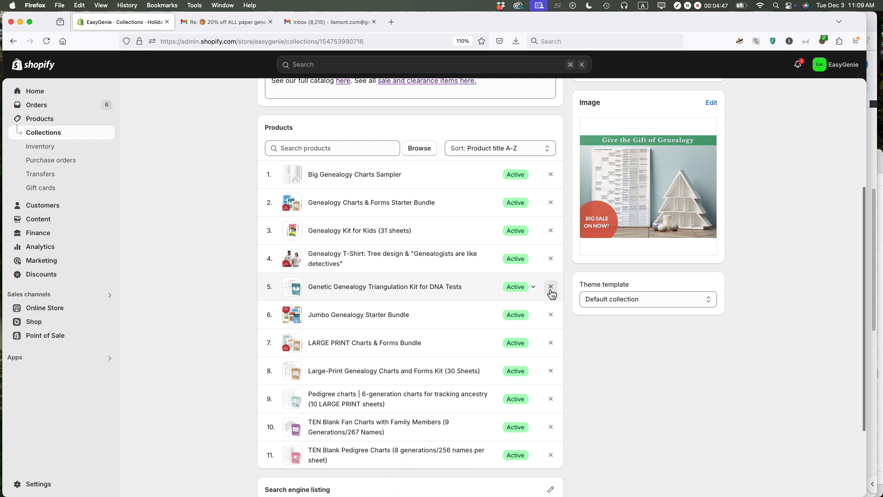
pyautogui.click(551, 287)
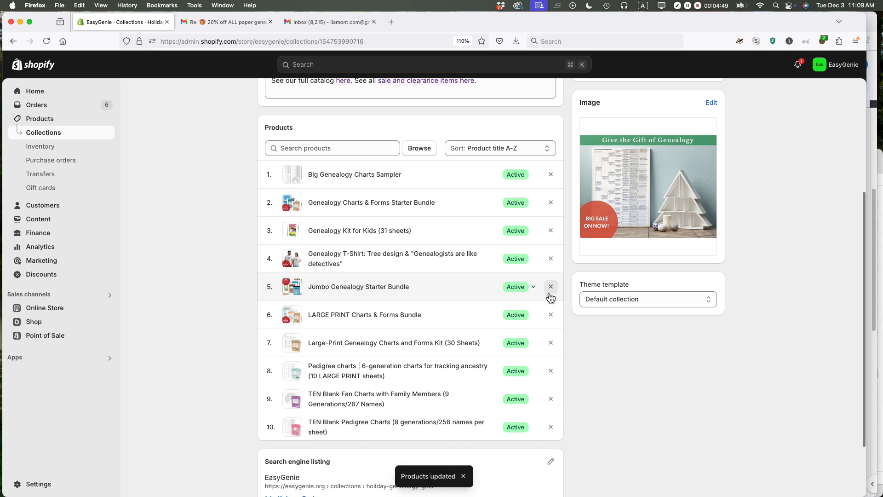
pyautogui.click(551, 343)
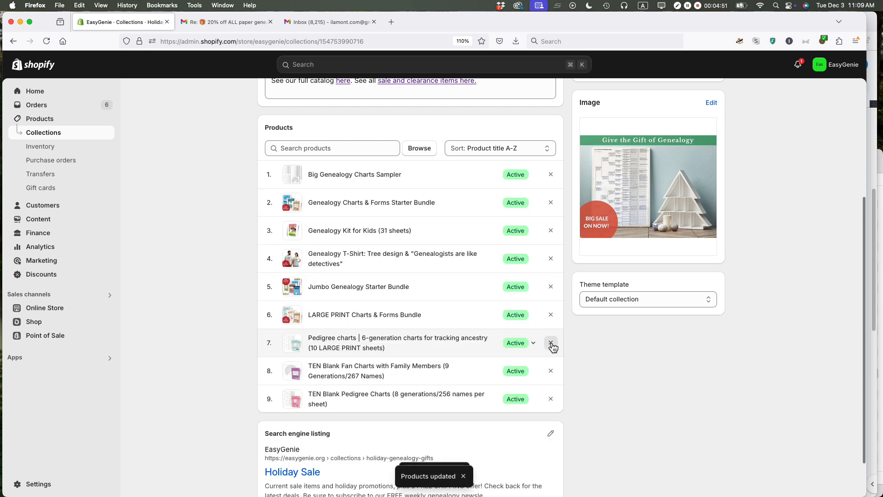
pyautogui.click(551, 344)
pyautogui.click(550, 344)
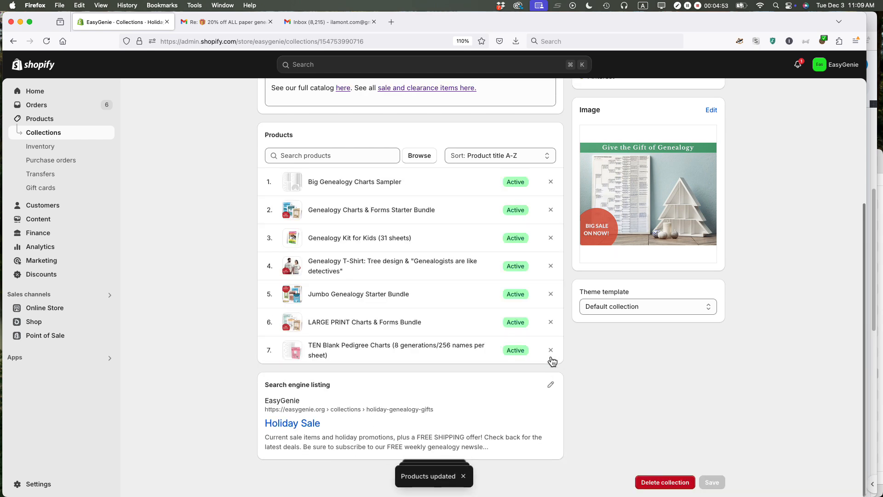
pyautogui.click(551, 350)
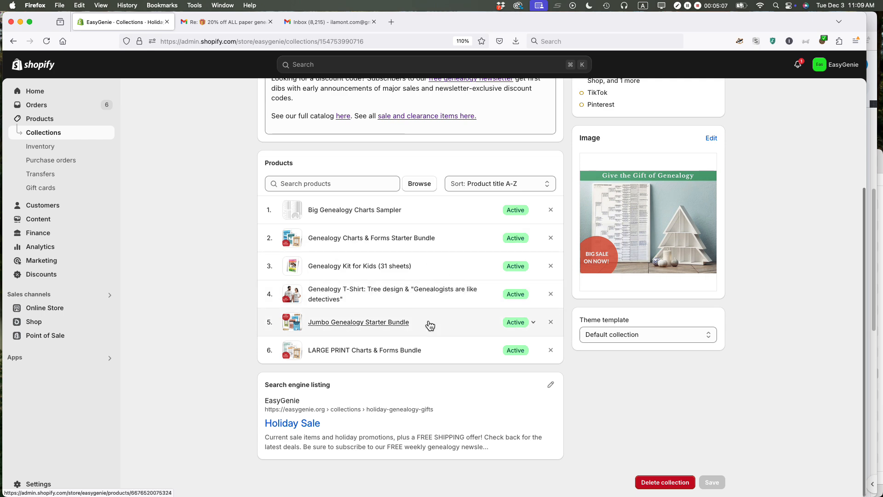
# Step: Start changing the collection image and search the store's files for "holiday"
pyautogui.scroll(5, 766, 395)
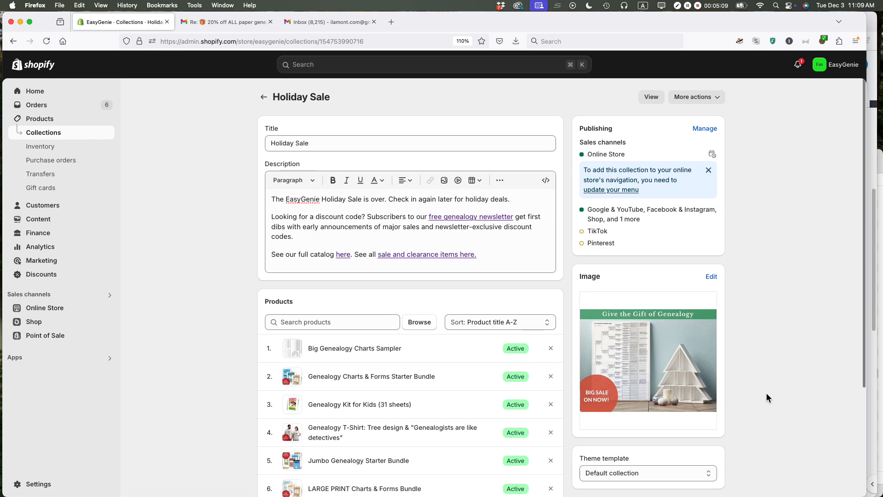
pyautogui.scroll(-5, 766, 393)
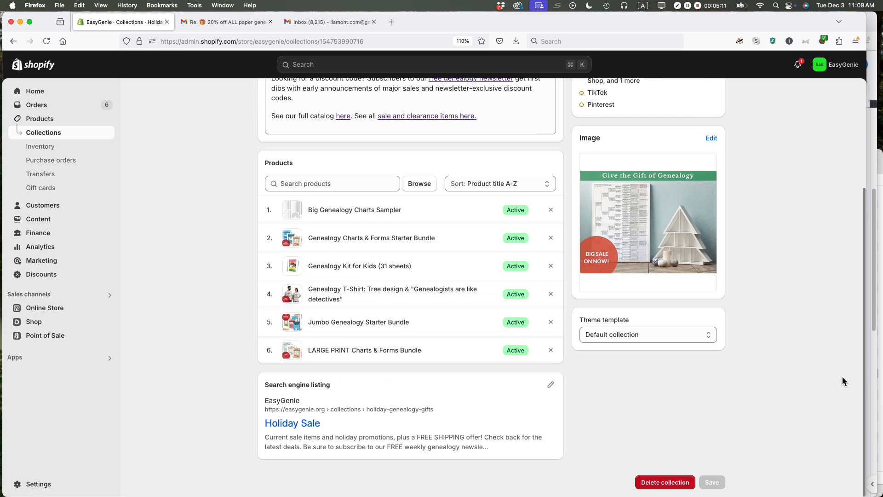
pyautogui.scroll(2, 842, 381)
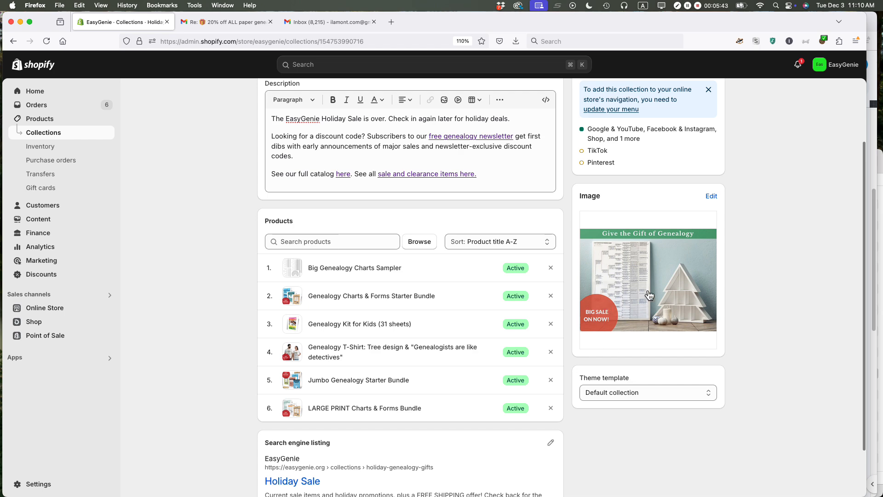
pyautogui.click(715, 200)
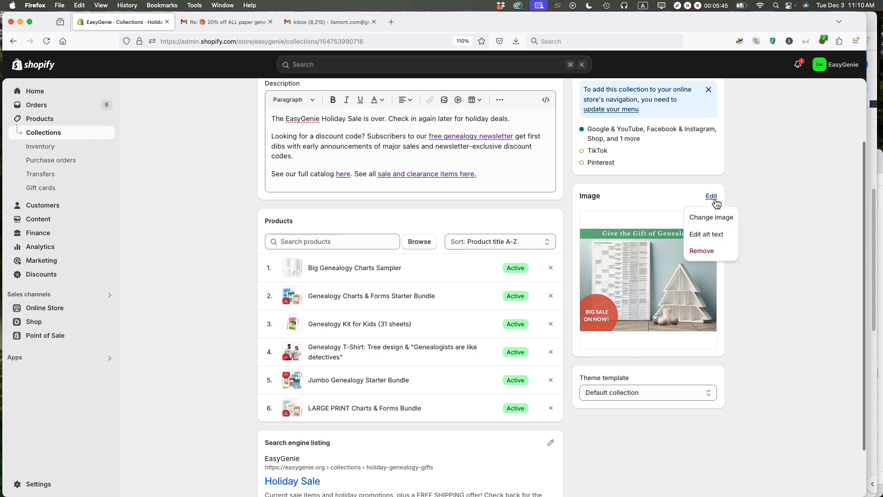
pyautogui.click(713, 216)
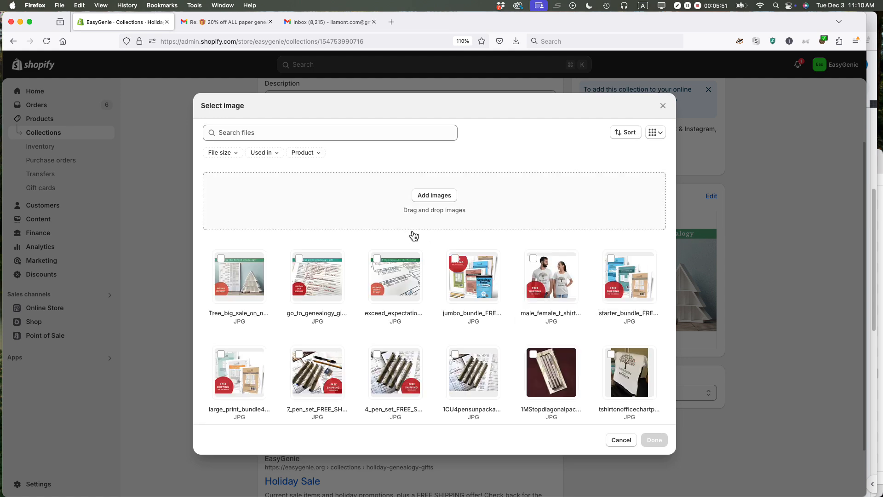
pyautogui.click(291, 138)
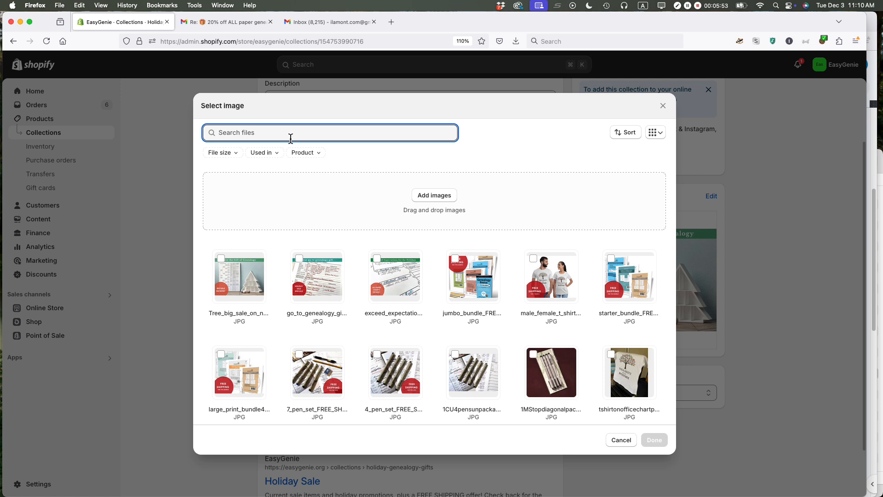
pyautogui.write('holiday')
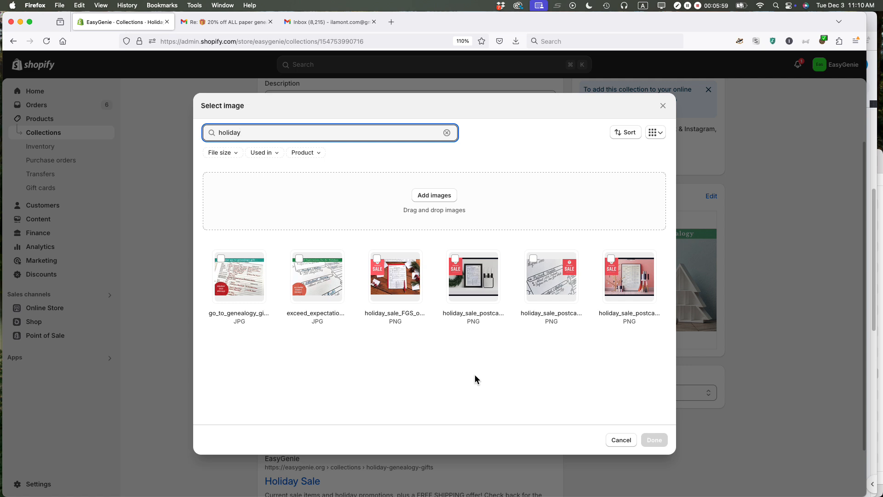
# Step: Search the files for "tree" and set the 8_gen_pedigree_po... photo without the sale banner as the collection image
pyautogui.doubleClick(233, 133)
pyautogui.write('tree')
pyautogui.scroll(-1, 458, 255)
pyautogui.scroll(-2, 458, 256)
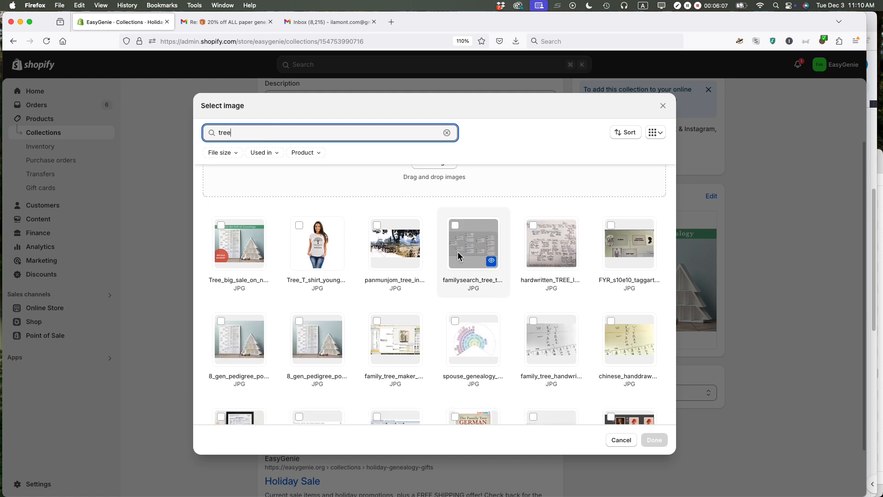
pyautogui.click(237, 348)
pyautogui.click(664, 446)
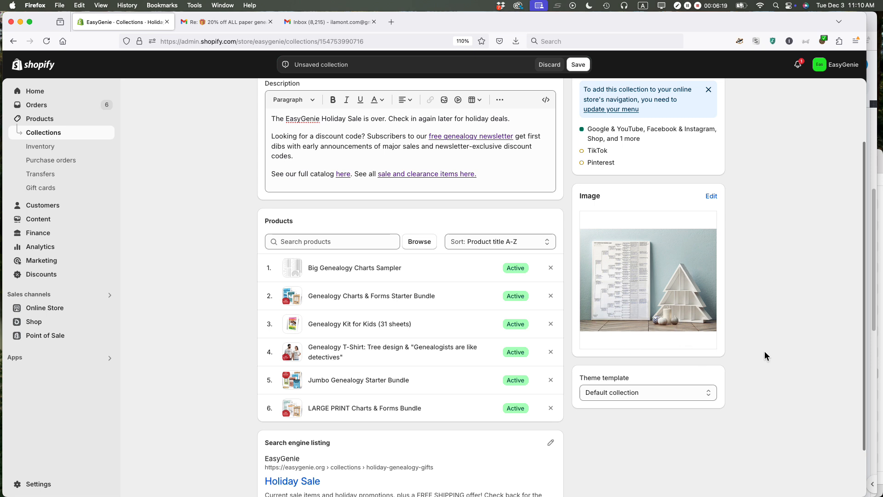
# Step: Delete ", plus a FREE SHIPPING offer" from the meta description in the search engine listing and save the collection
pyautogui.scroll(-2, 766, 344)
pyautogui.scroll(-1, 765, 344)
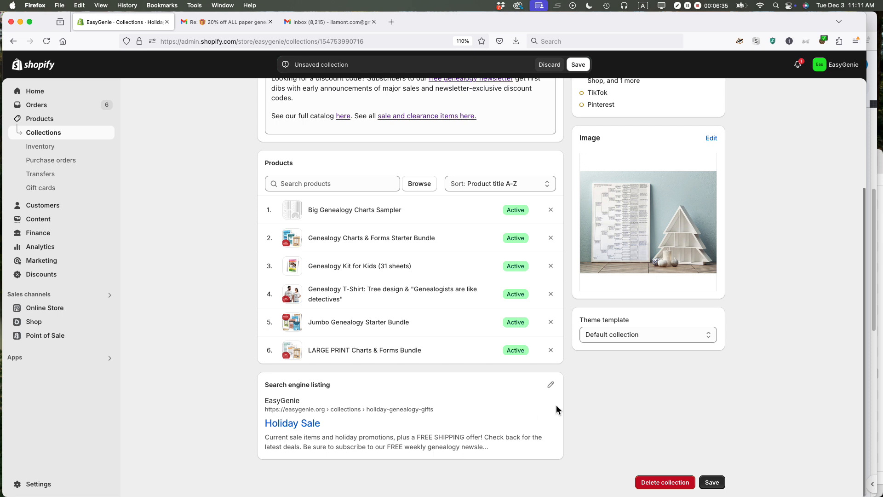
pyautogui.click(551, 389)
pyautogui.scroll(-4, 430, 410)
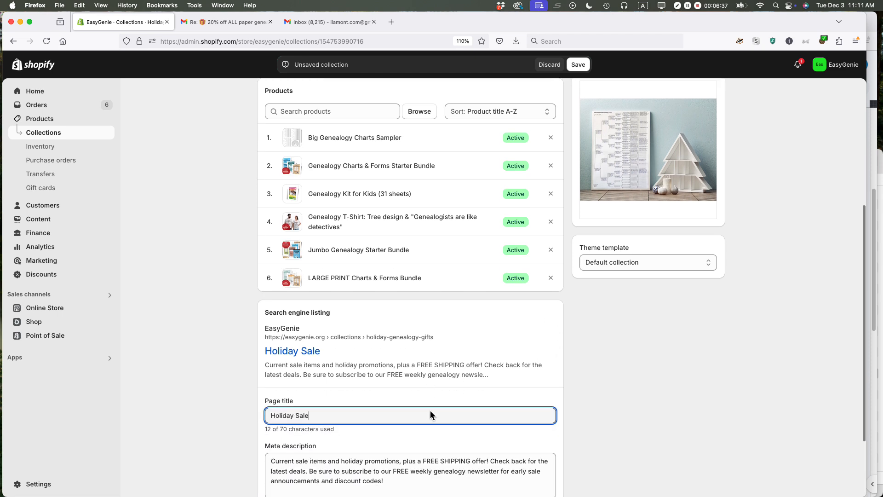
pyautogui.moveTo(399, 369); pyautogui.dragTo(488, 369)
pyautogui.press('BackSpace')
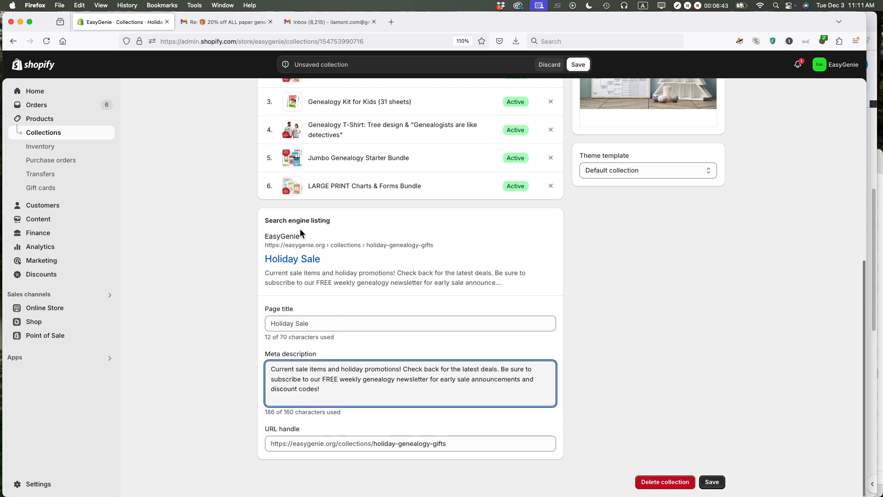
pyautogui.moveTo(339, 219); pyautogui.dragTo(263, 220)
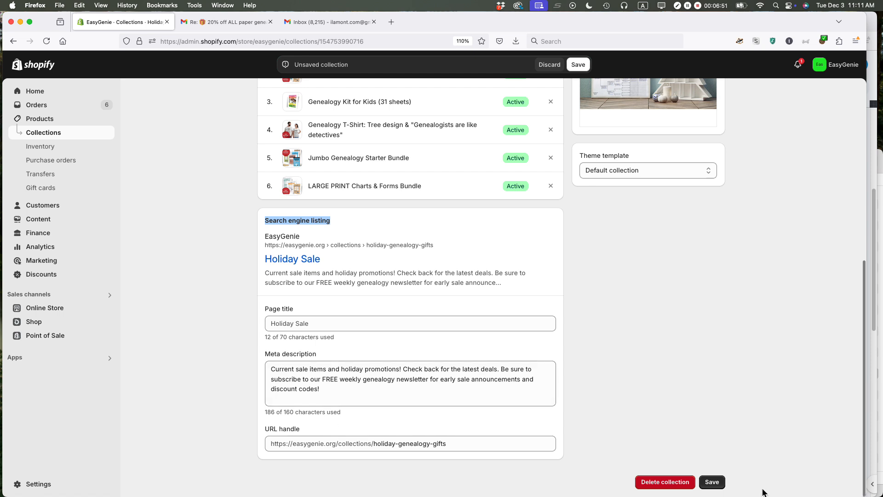
pyautogui.click(711, 482)
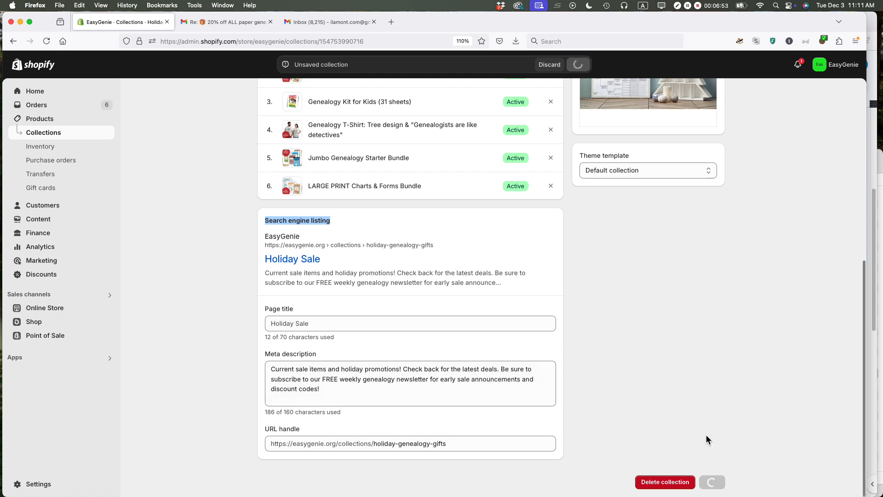
pyautogui.scroll(7, 706, 434)
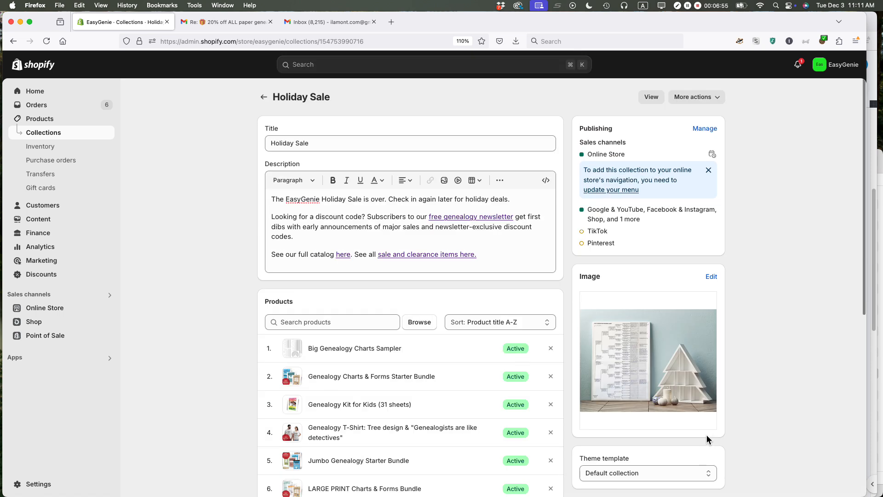
# Step: Switch to Safari, reload the Holiday Sale storefront page, and check its updated description, products and the "sale and clearance items here." link
pyautogui.press('super+Tab')
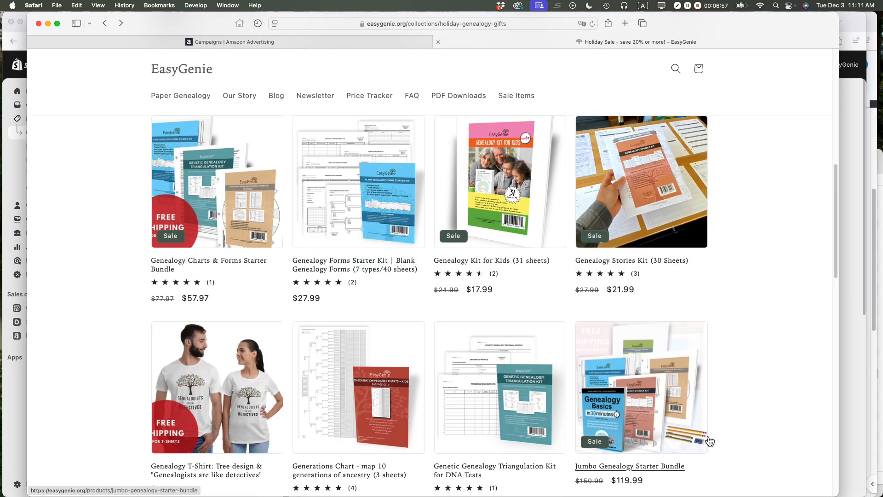
pyautogui.scroll(9, 710, 441)
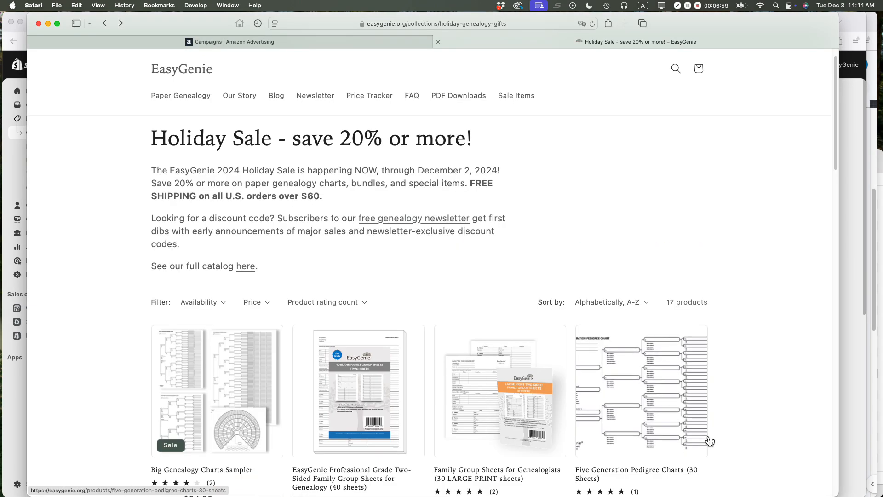
pyautogui.press('super+r')
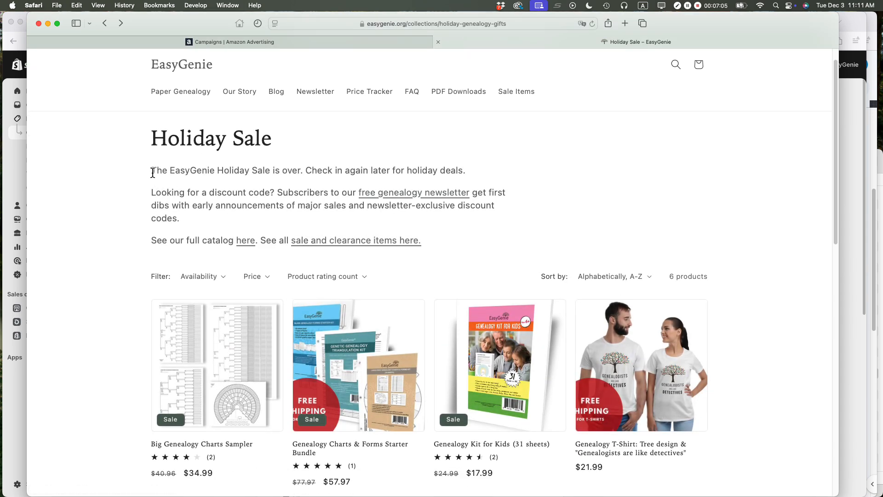
pyautogui.moveTo(151, 170); pyautogui.dragTo(471, 170)
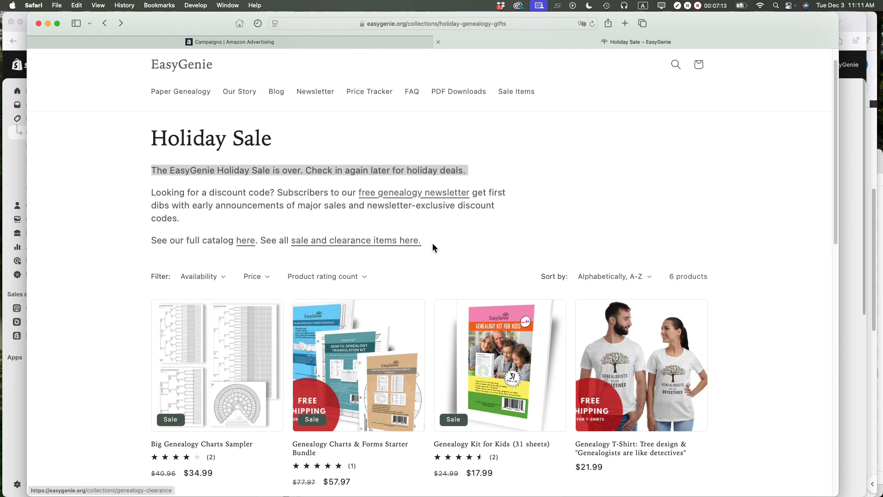
pyautogui.click(358, 244)
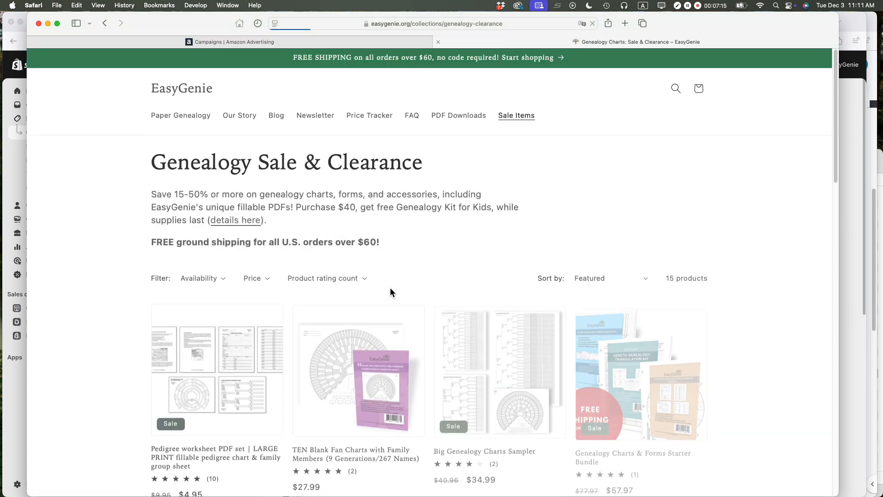
pyautogui.click(105, 23)
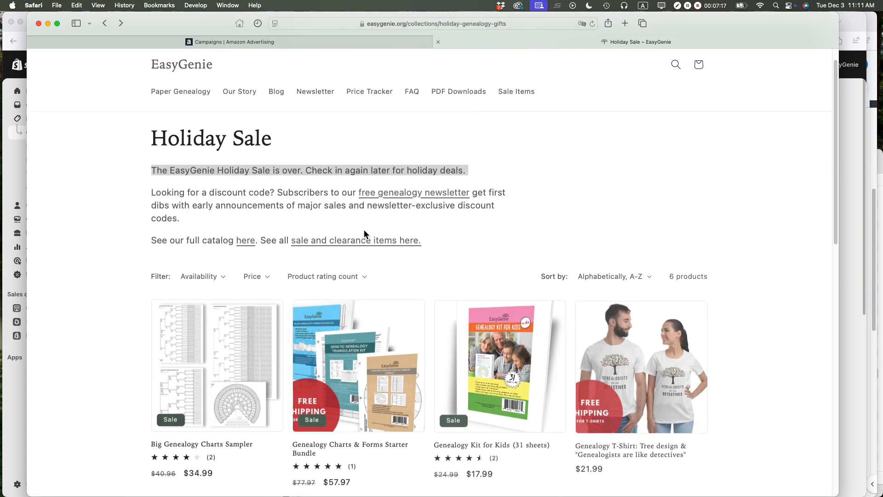
pyautogui.scroll(-5, 364, 233)
pyautogui.scroll(5, 364, 232)
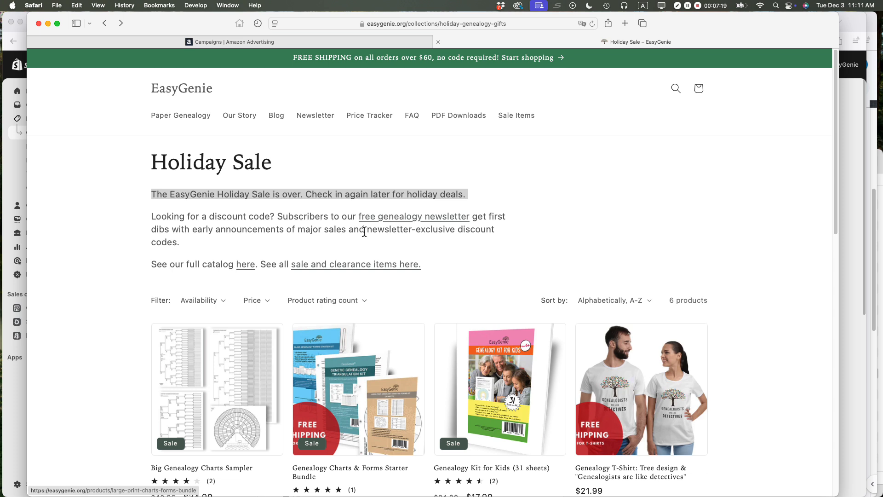